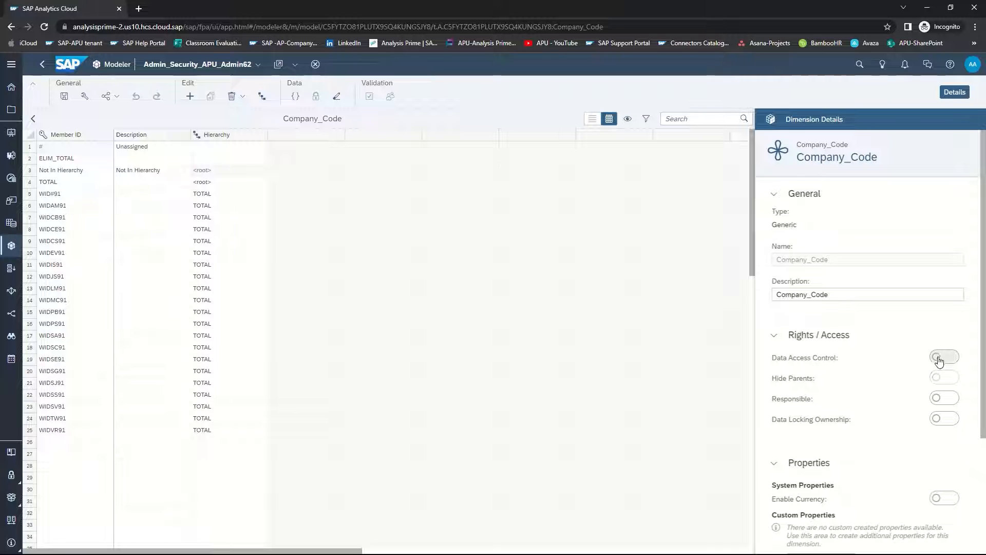
Step: Turn on Data Access Control for the Company_Code dimension, save the model, and check the members in list view before returning to the grid
left_click(939, 360)
left_click(64, 97)
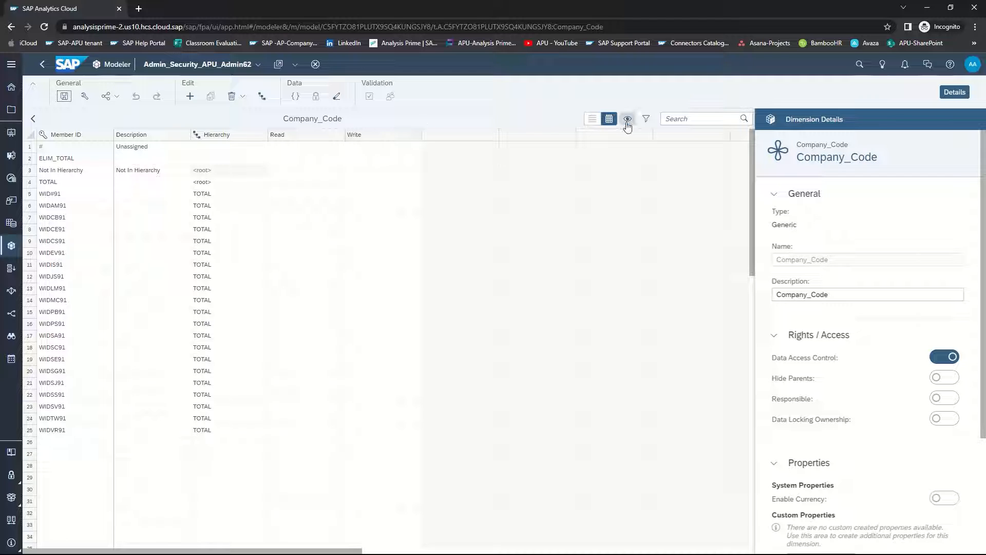
left_click(592, 122)
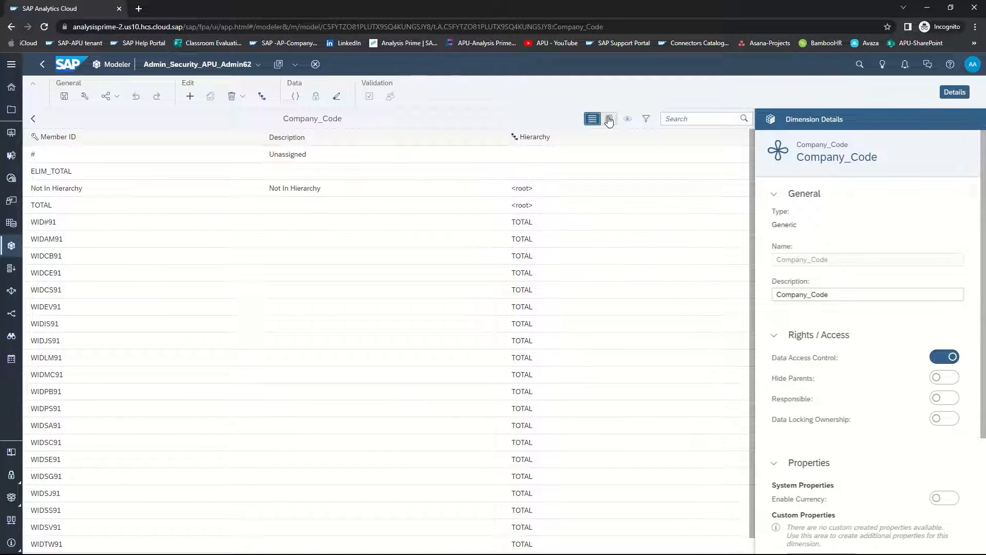
left_click(609, 120)
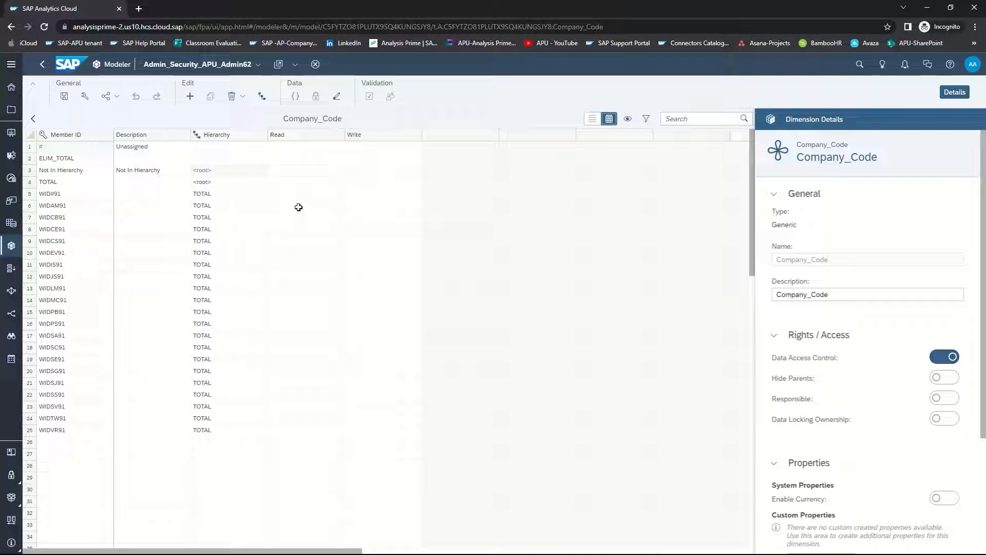
Step: Grant read access on member WIDAM91 to the individual user found by searching for "mq"
left_click(298, 207)
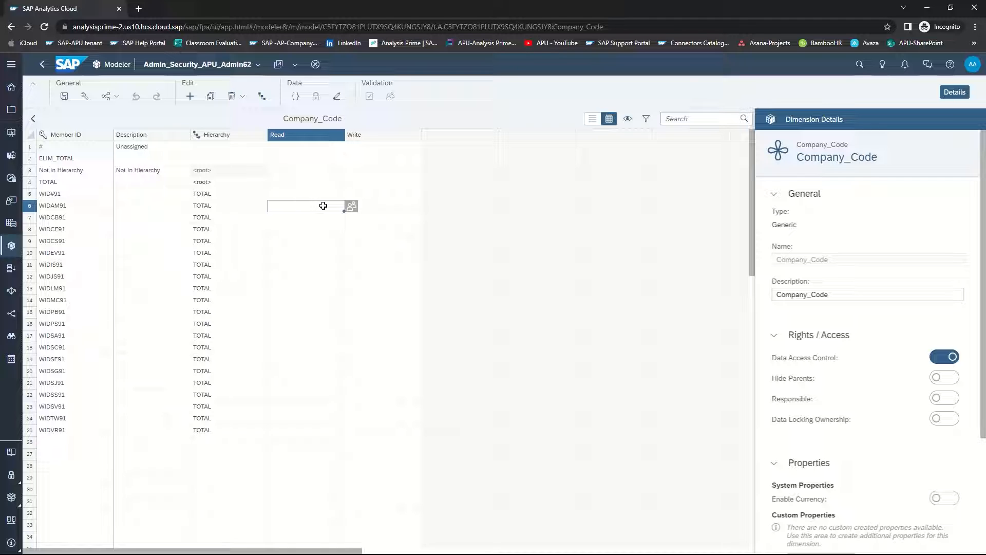
left_click(351, 207)
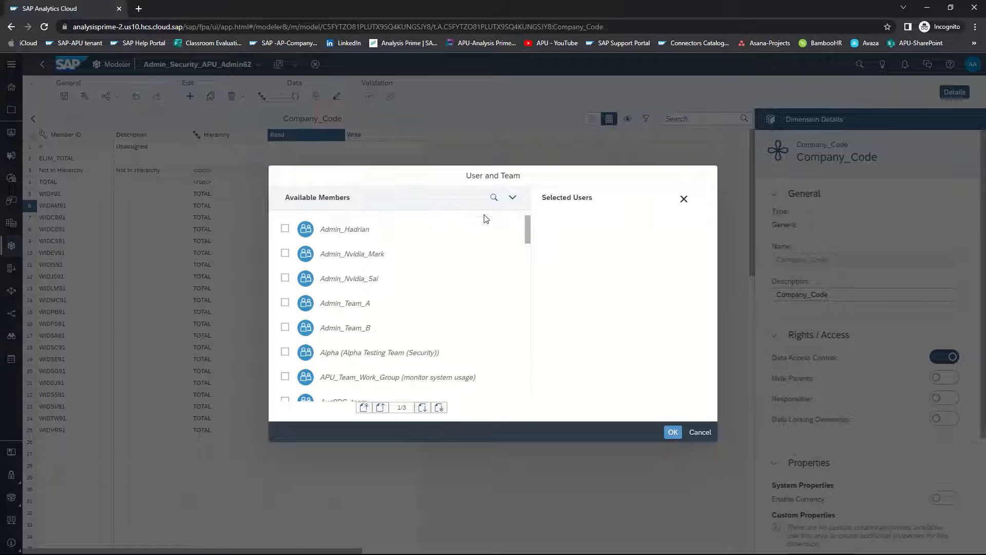
left_click(493, 198)
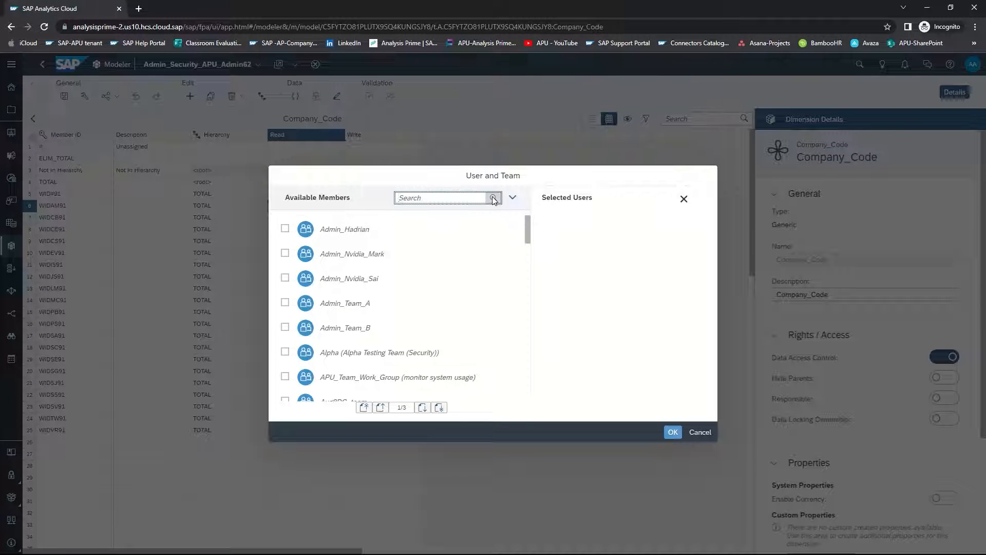
type("mq")
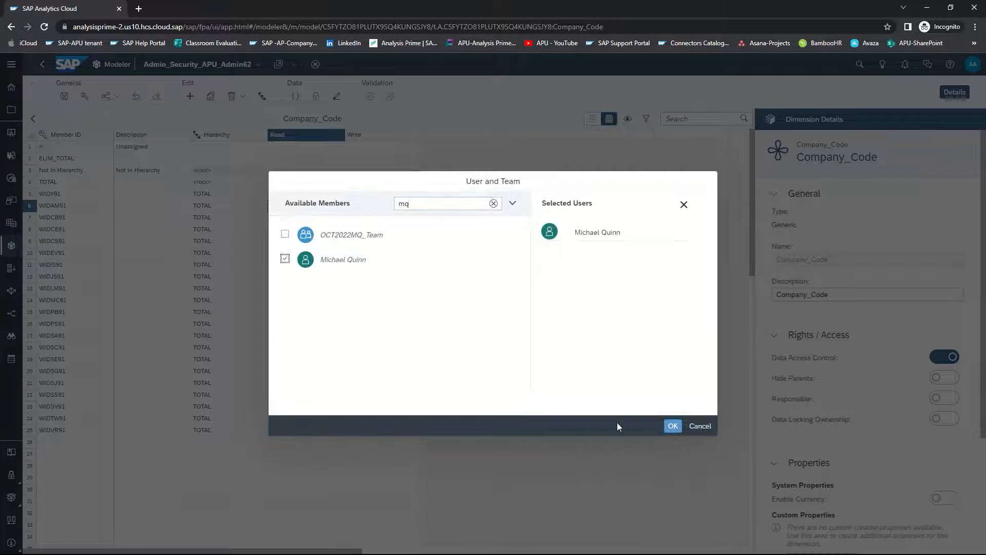
left_click(673, 427)
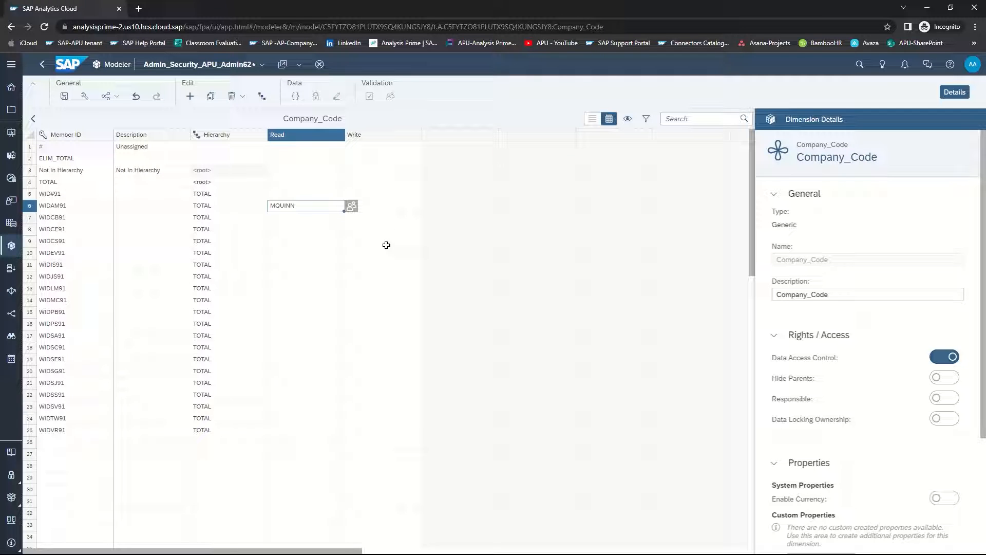
Step: Search the teams for "admin_team" and grant Admin_Team_A read access on member WIDCE91
left_click(322, 230)
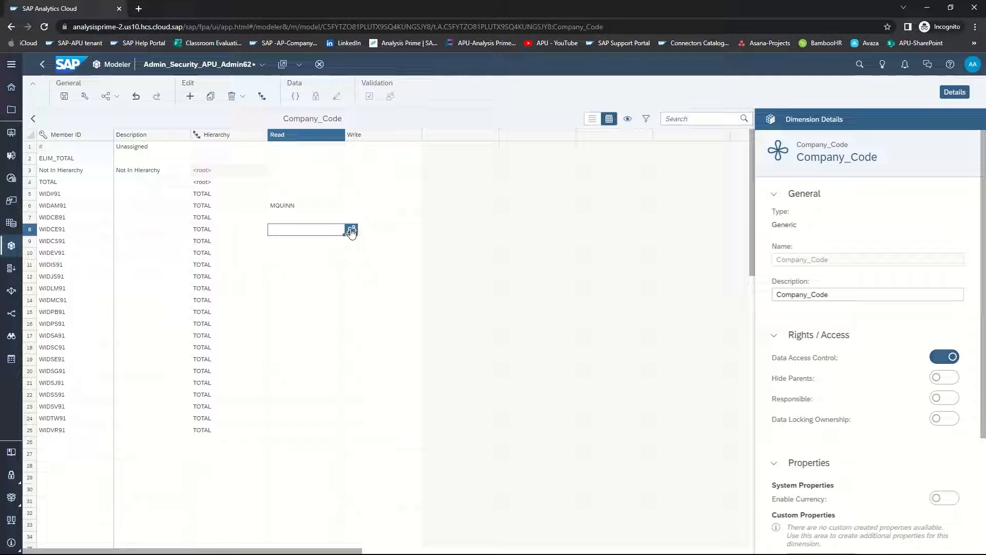
left_click(351, 230)
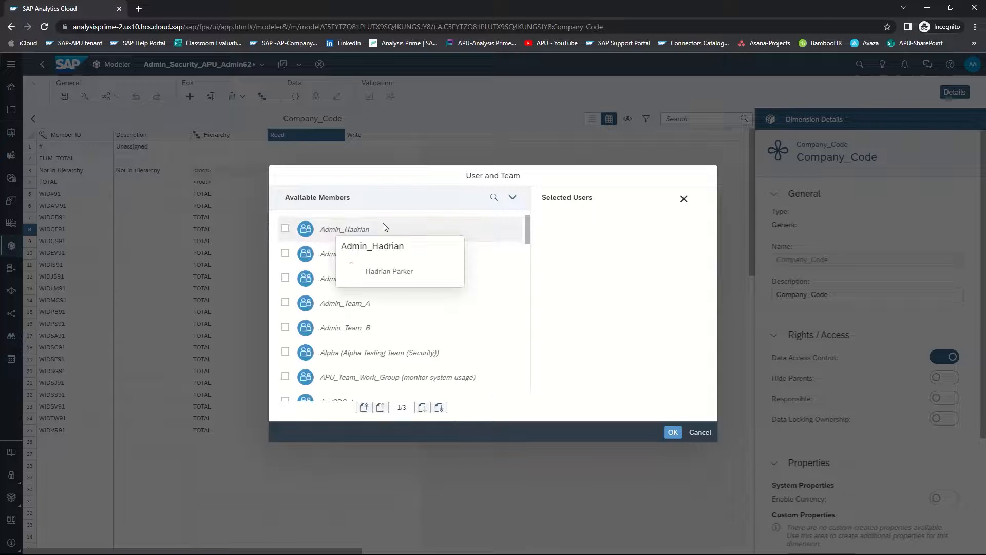
left_click(494, 197)
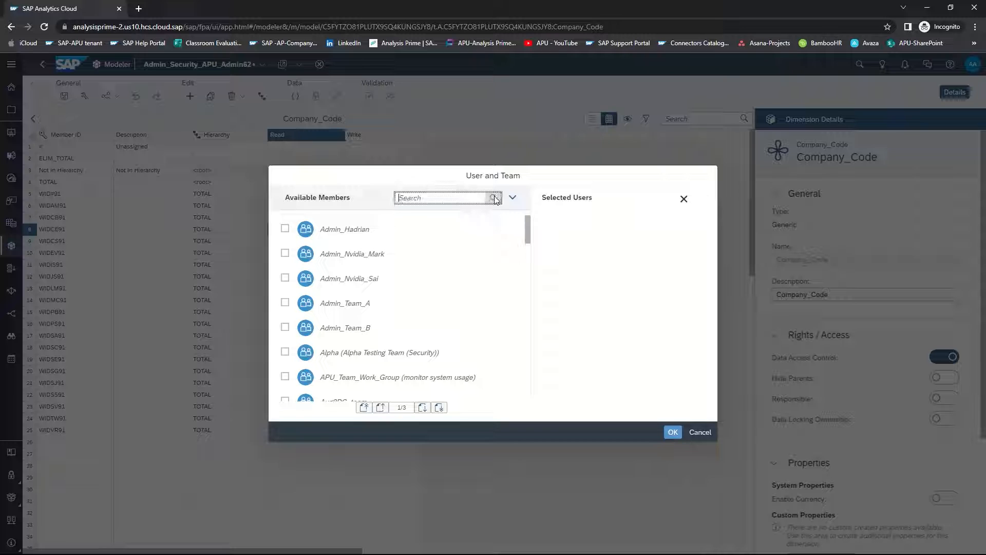
type("admin_team")
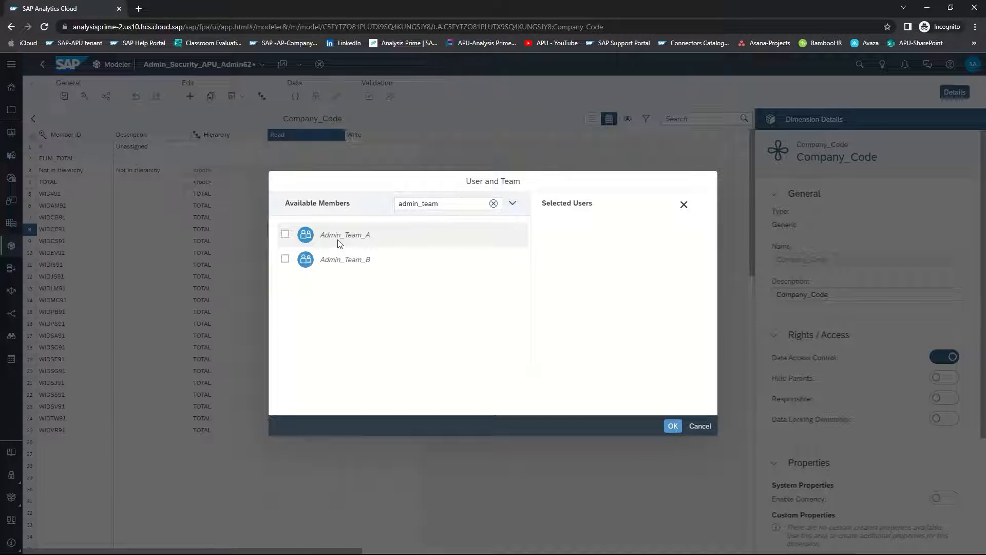
left_click(285, 235)
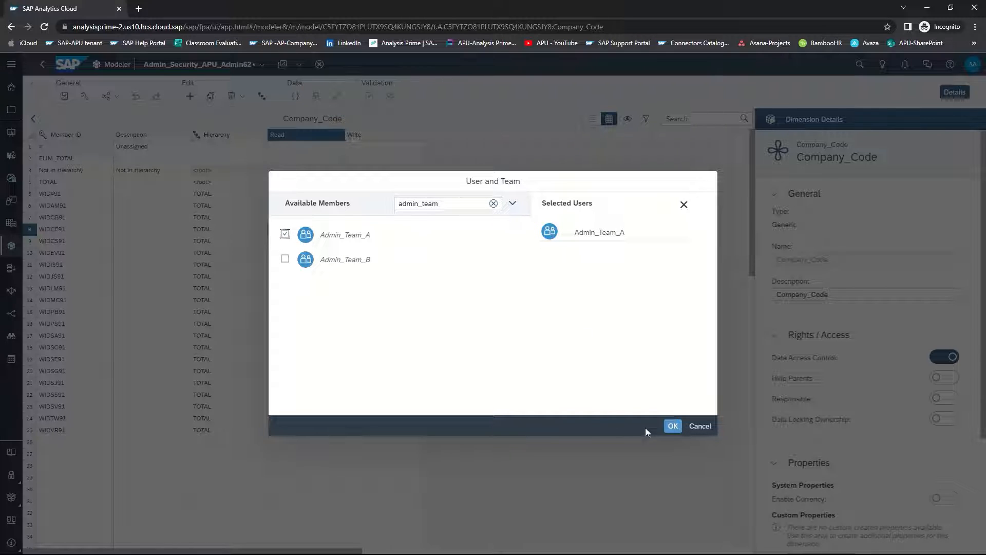
left_click(672, 426)
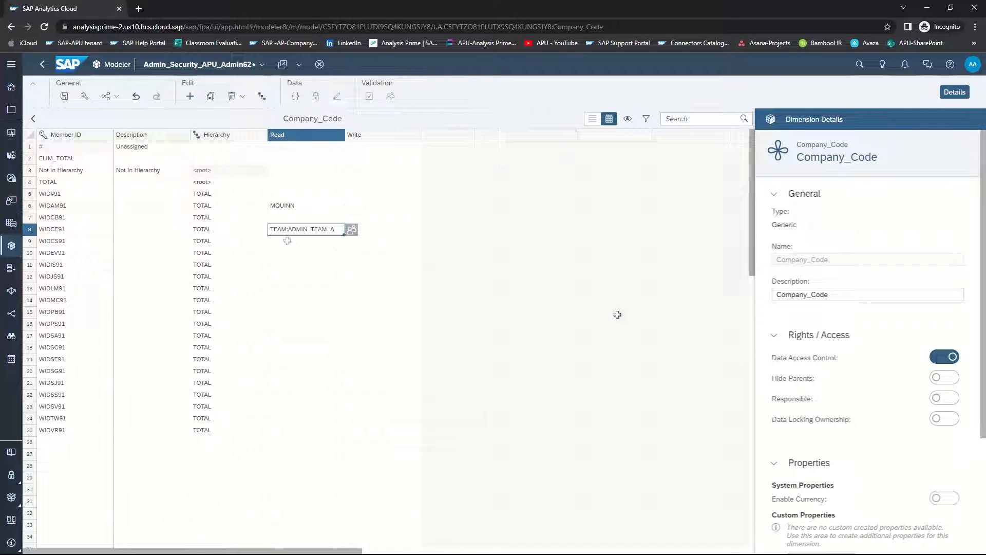
Step: Grant Admin_Team_B write access on member WIDCE91, finding the team with the search "admin_team"
left_click(387, 231)
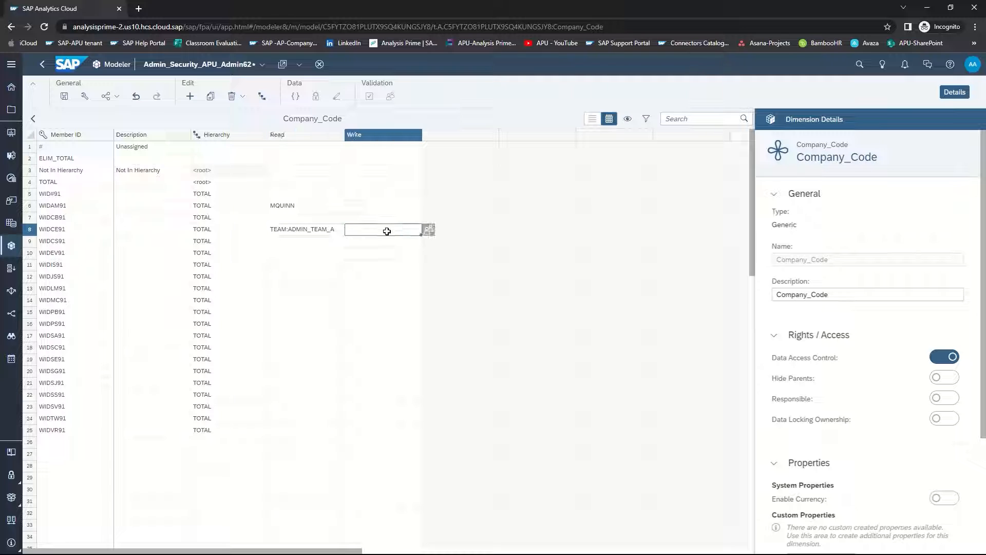
left_click(428, 231)
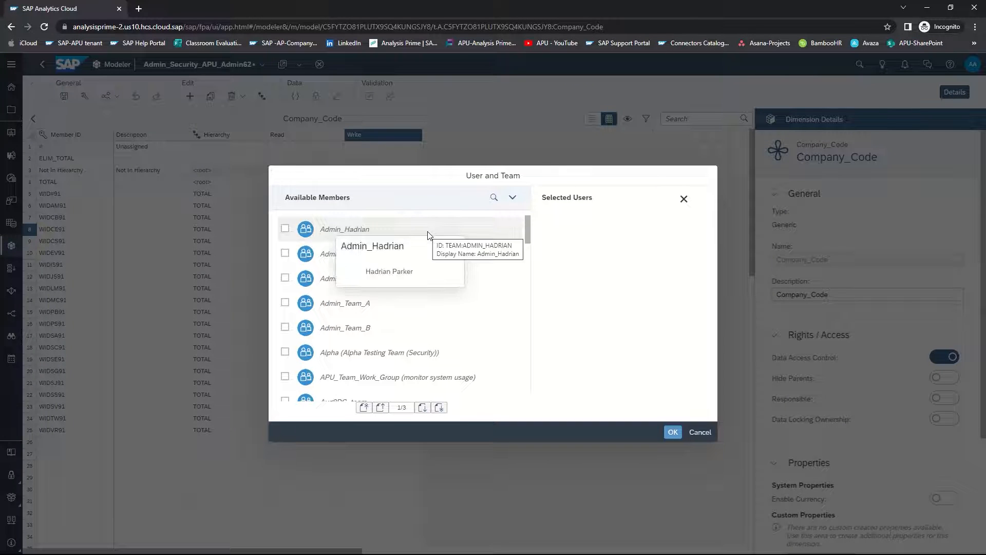
left_click(493, 198)
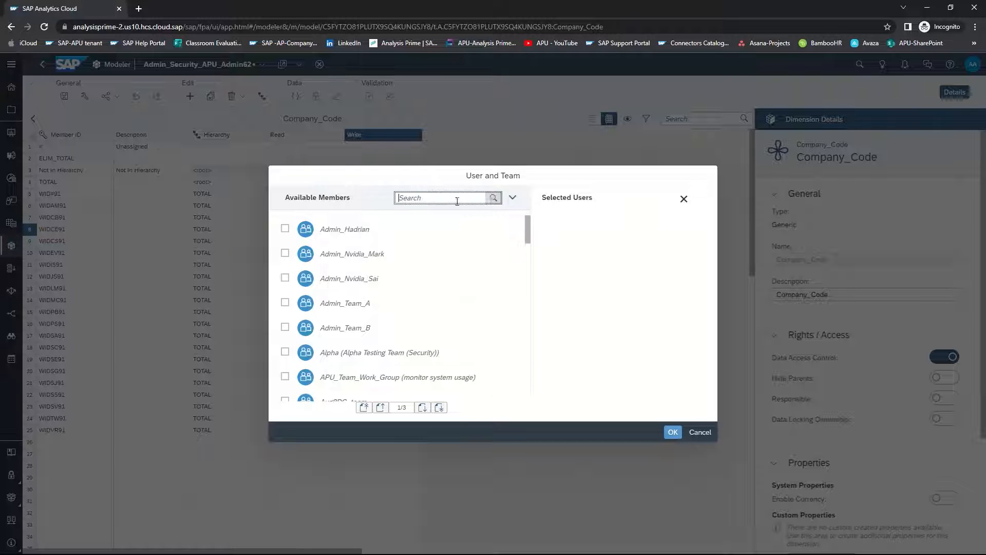
type("admin_team")
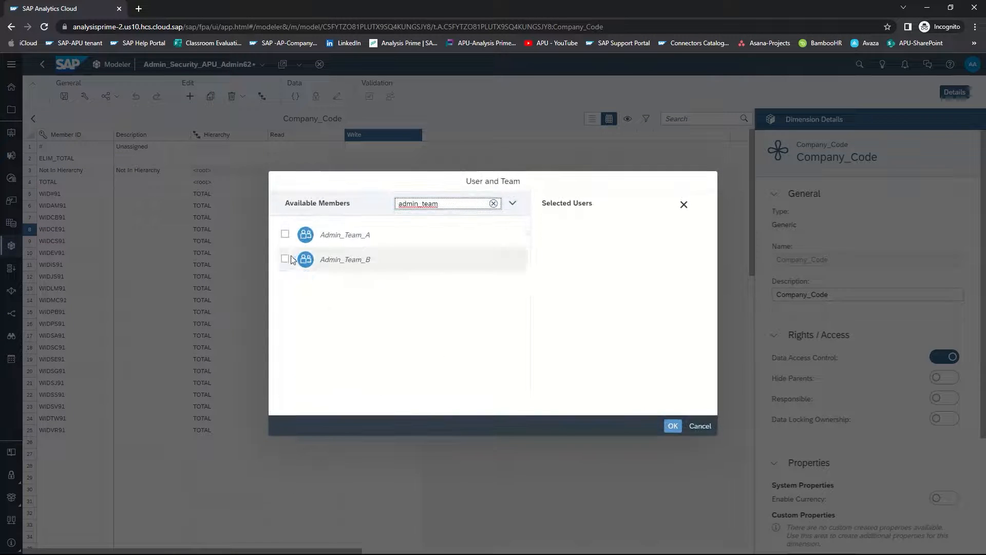
left_click(285, 258)
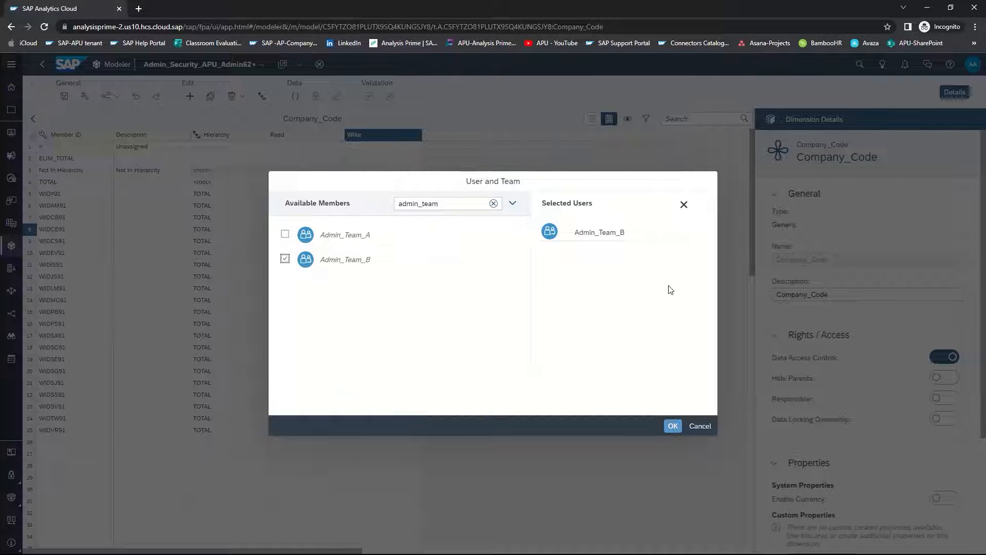
left_click(673, 426)
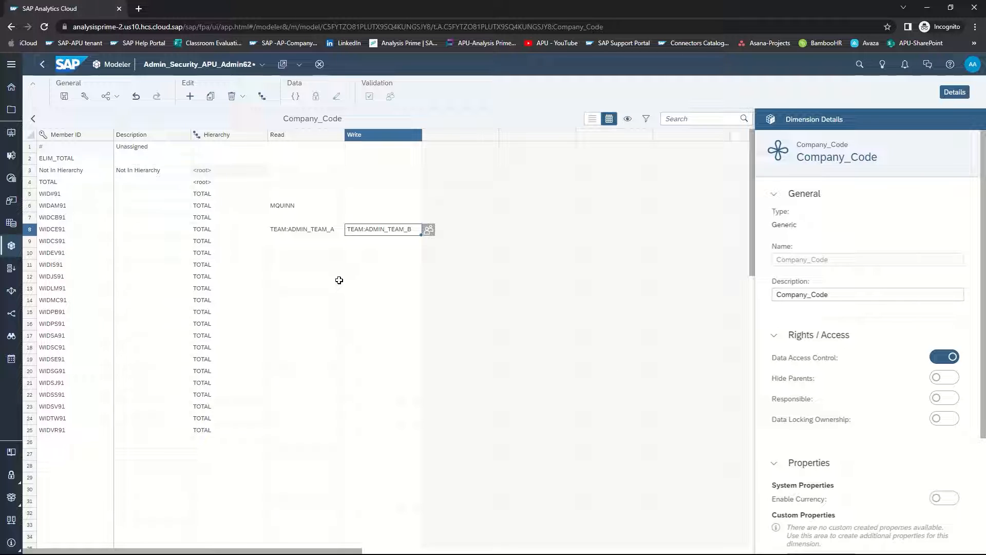
Step: Grant both Admin_Team_A and Admin_Team_B read access on member WIDIS91
left_click(298, 265)
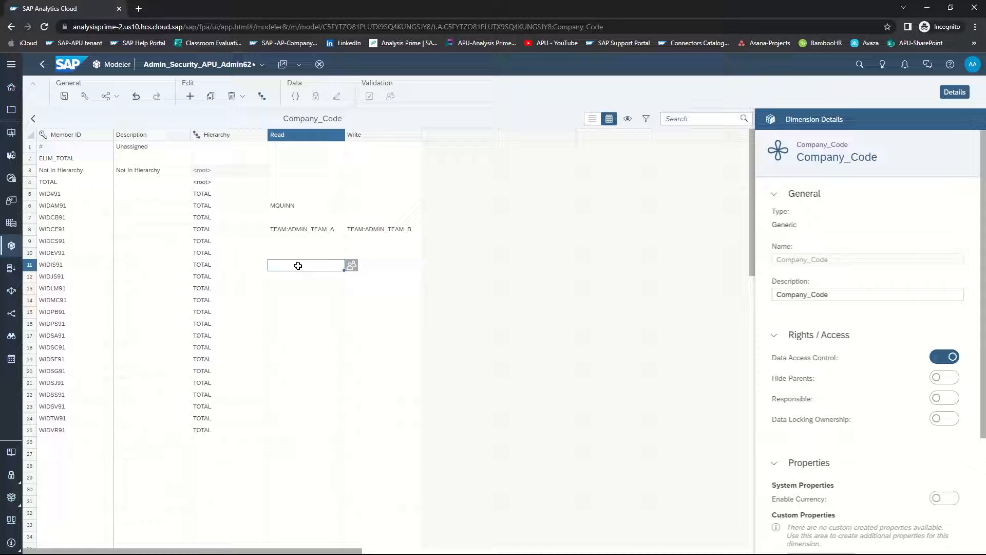
left_click(351, 265)
left_click(494, 199)
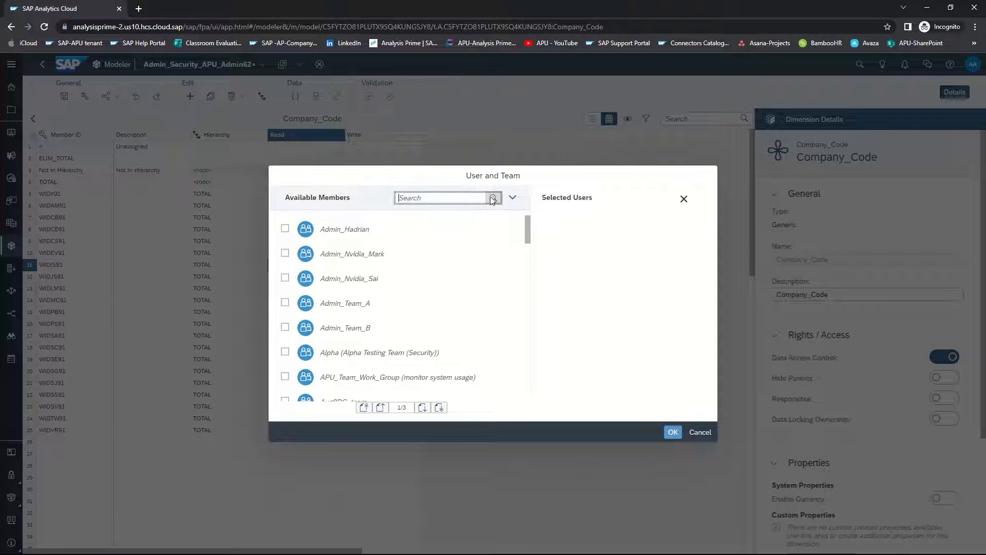
type("admin_team")
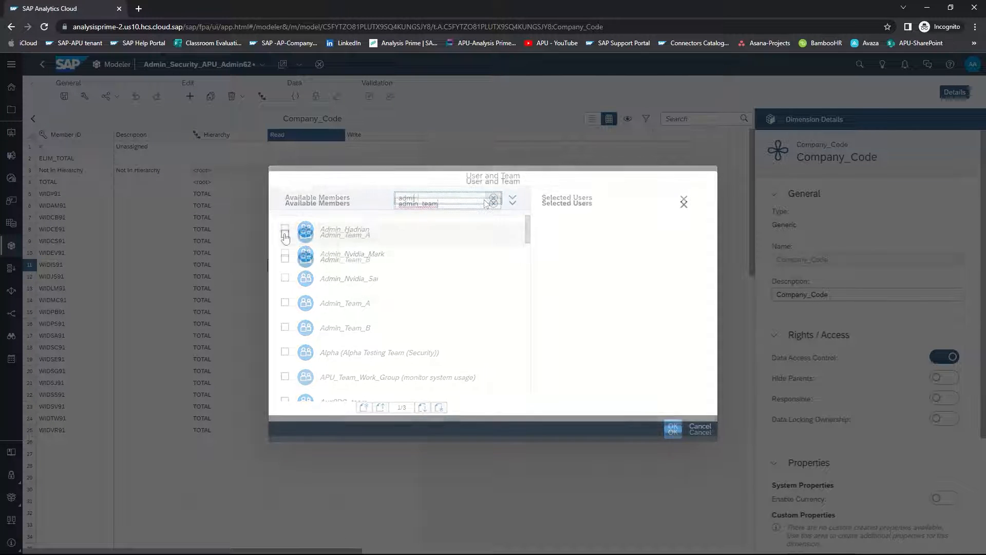
left_click(285, 234)
left_click(285, 259)
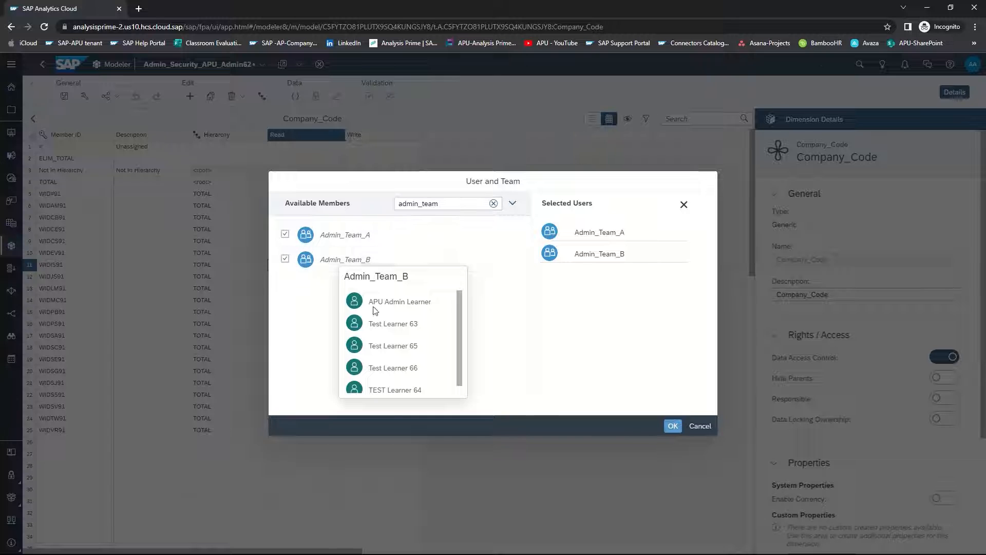
left_click(673, 426)
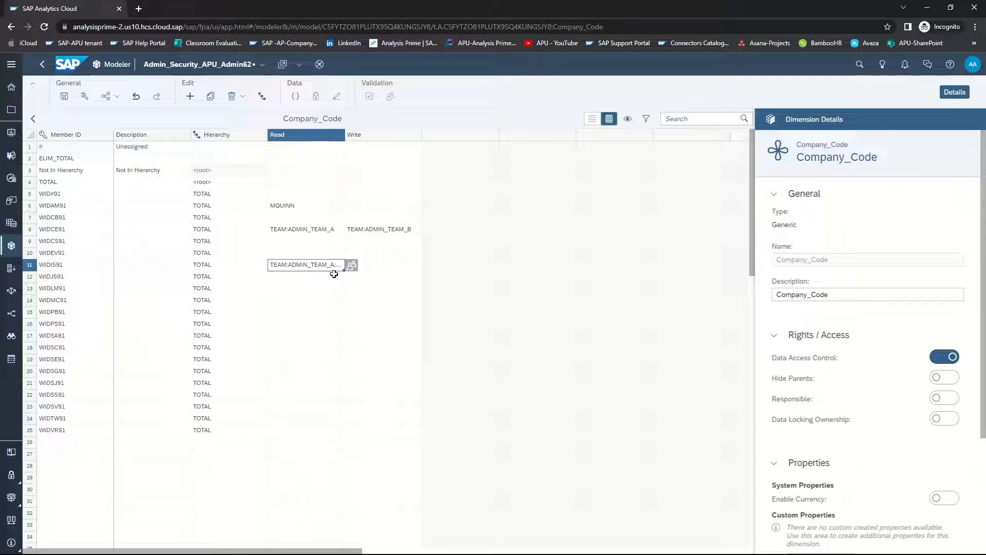
Step: Copy the Admin_Team_B write access from WIDCE91 down to all members through WIDVR91
left_click(395, 230)
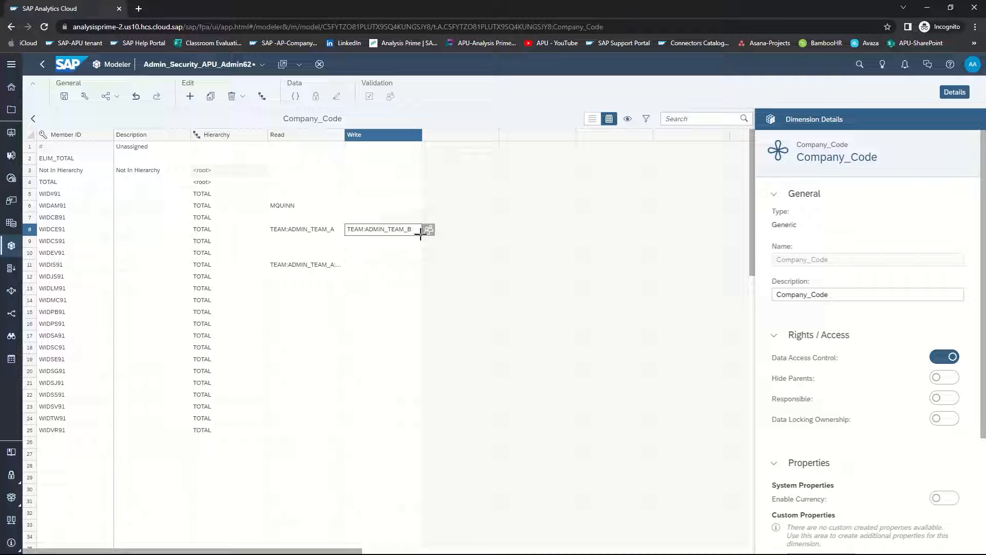
left_click_drag(421, 234, 414, 428)
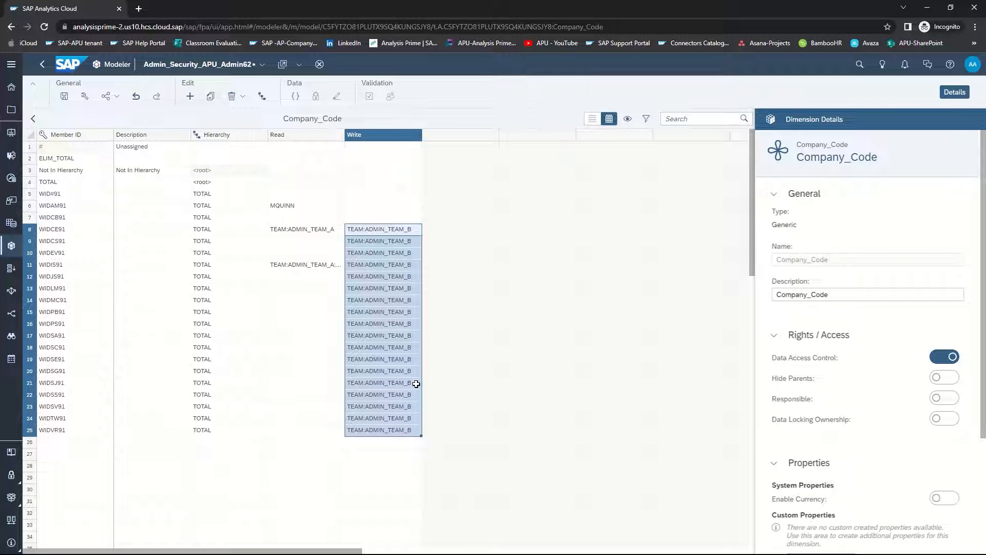
Step: Grant Admin_Team_A write access on WID#91, copy it down through WIDCB91, and save the model
left_click(416, 193)
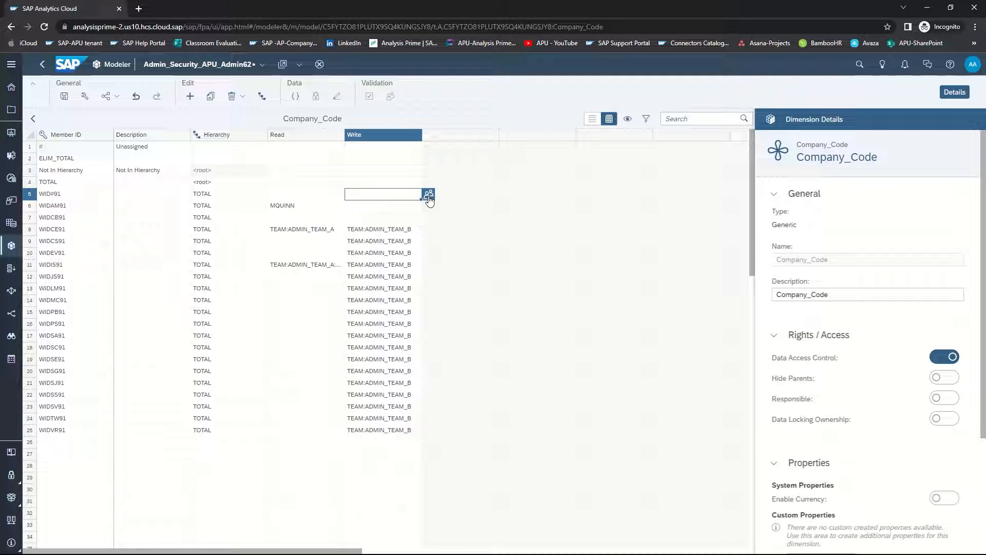
left_click(429, 196)
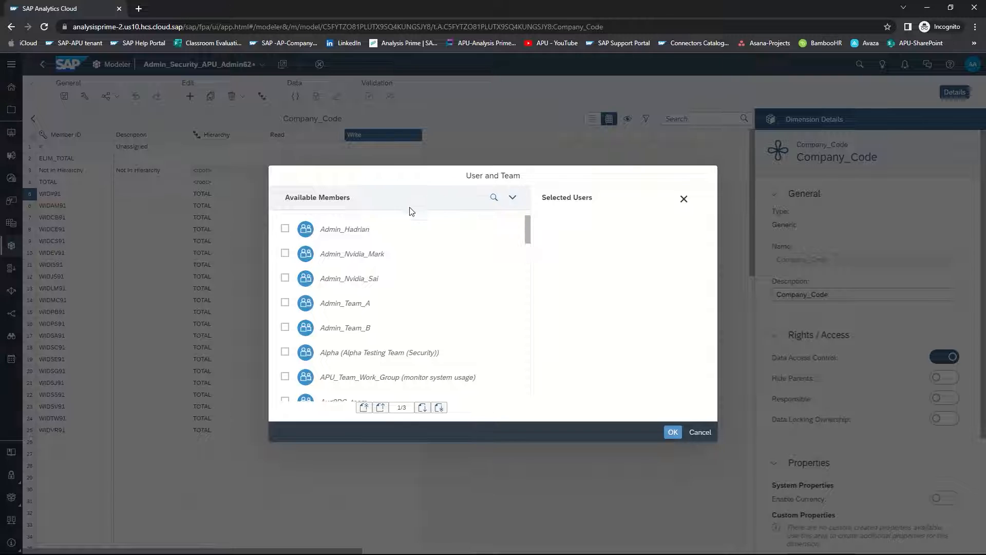
left_click(494, 197)
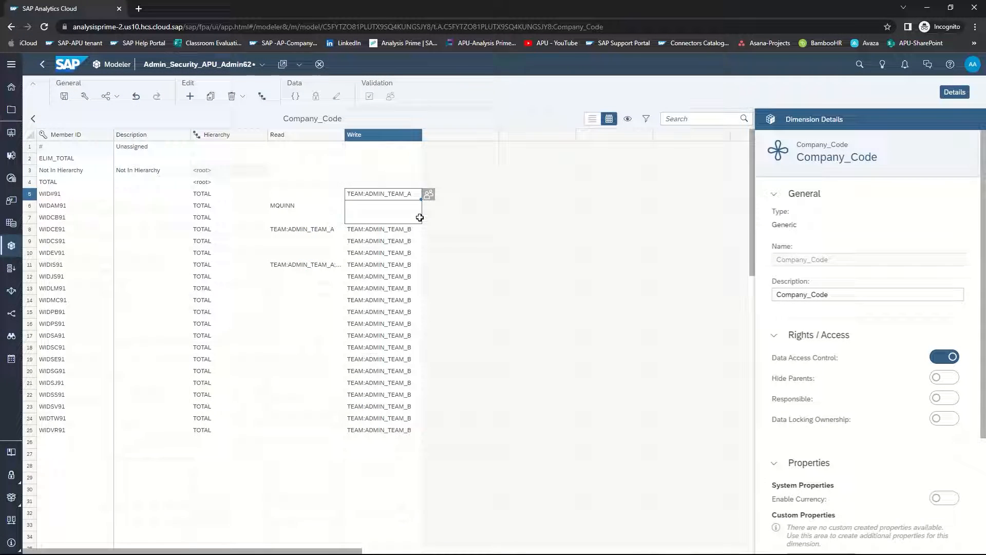
left_click_drag(420, 199, 418, 216)
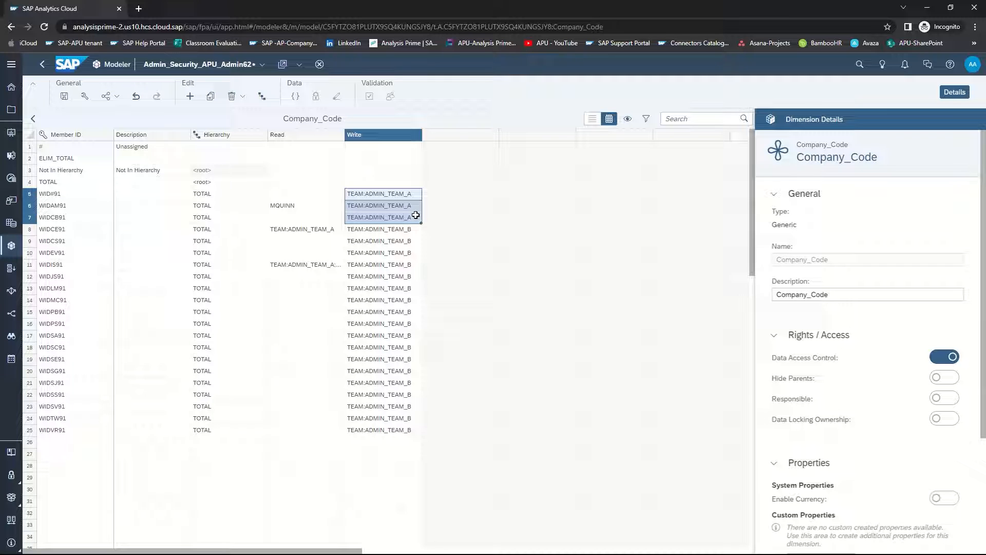
left_click(308, 385)
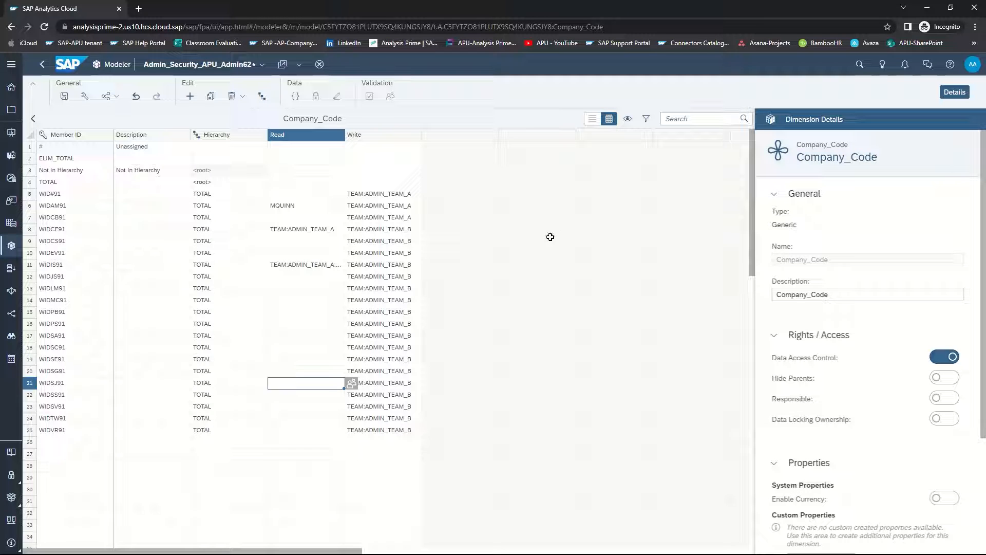
left_click(64, 98)
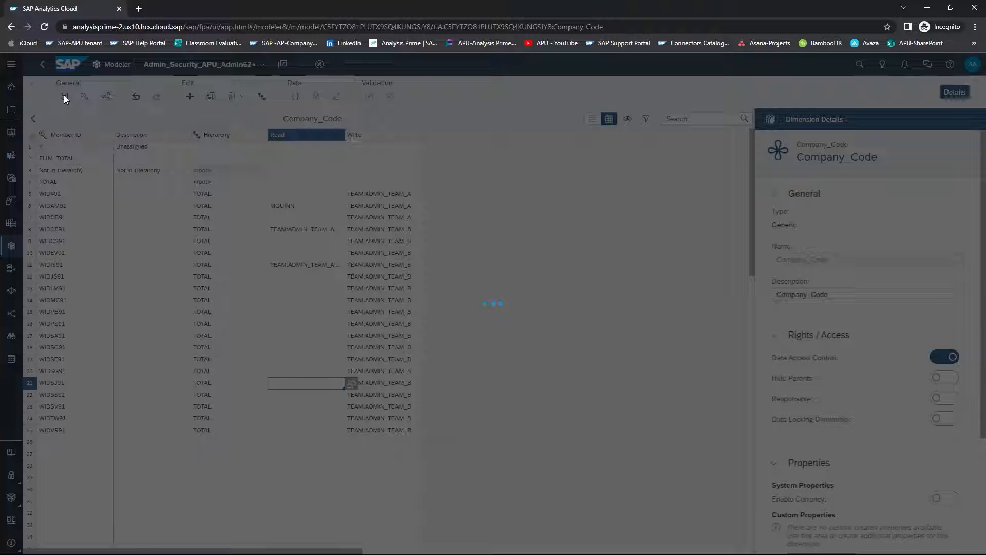